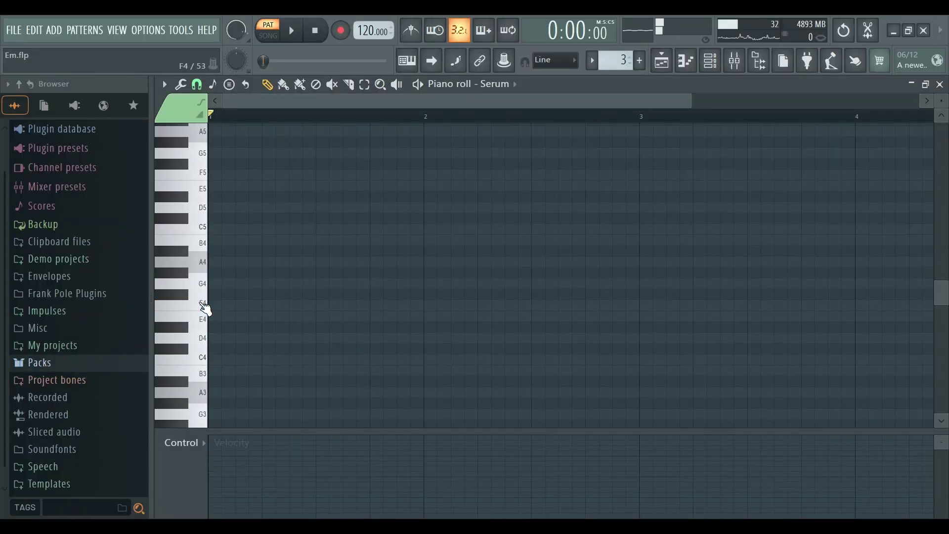
Place short F4 and C5 notes at the start of bar 1 and play them back.
click(208, 305)
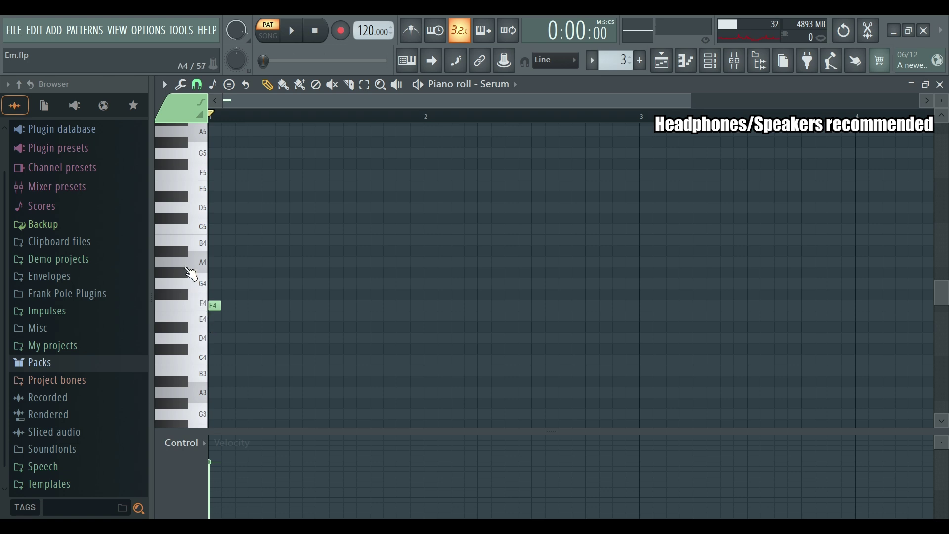
click(209, 228)
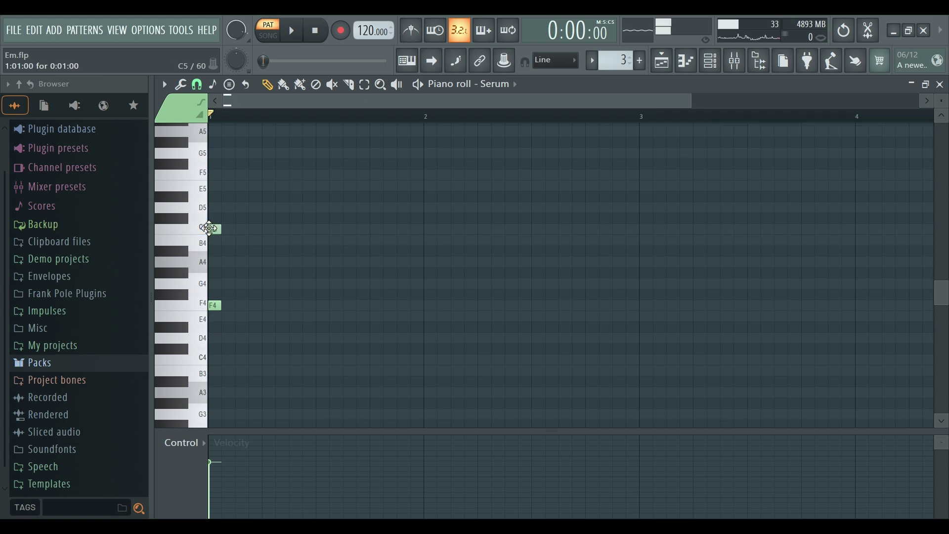
key(space)
key(space)
Add F5 and C6 notes to the chord at the start of bar 1 and play it back.
scroll(267, 337, up, 1)
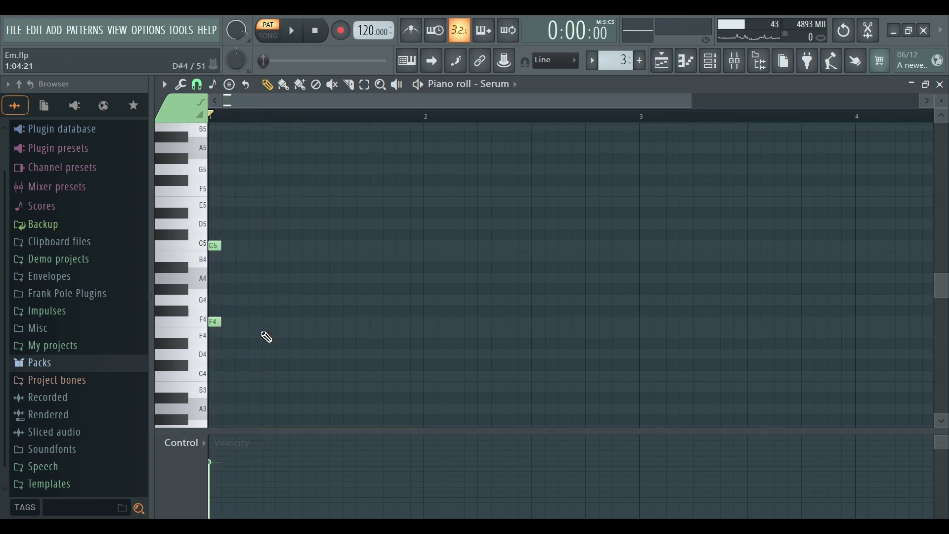
scroll(267, 337, up, 1)
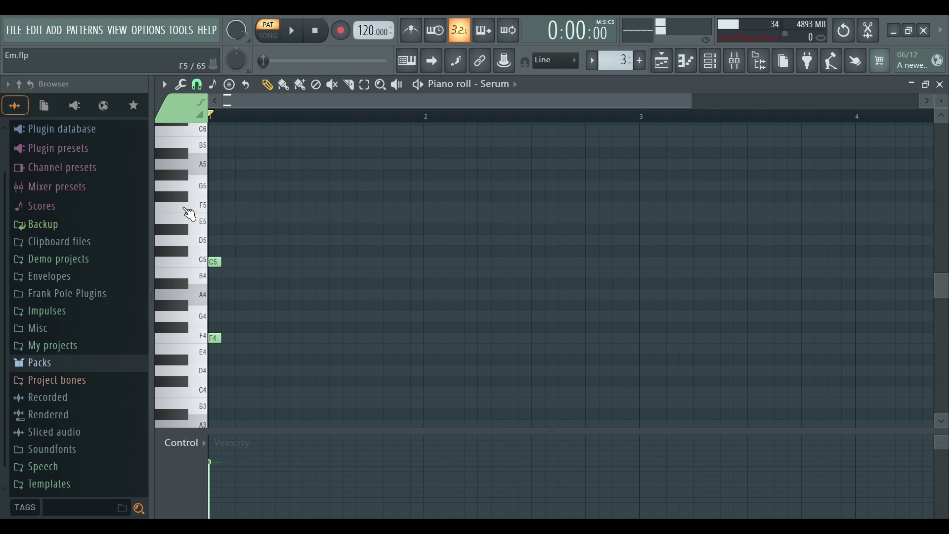
click(209, 198)
drag(209, 199, 209, 217)
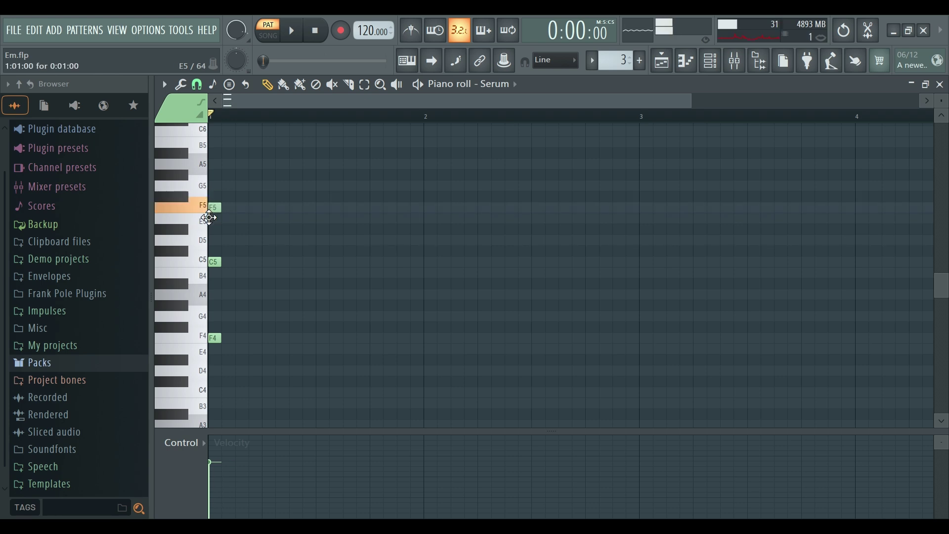
scroll(244, 292, up, 2)
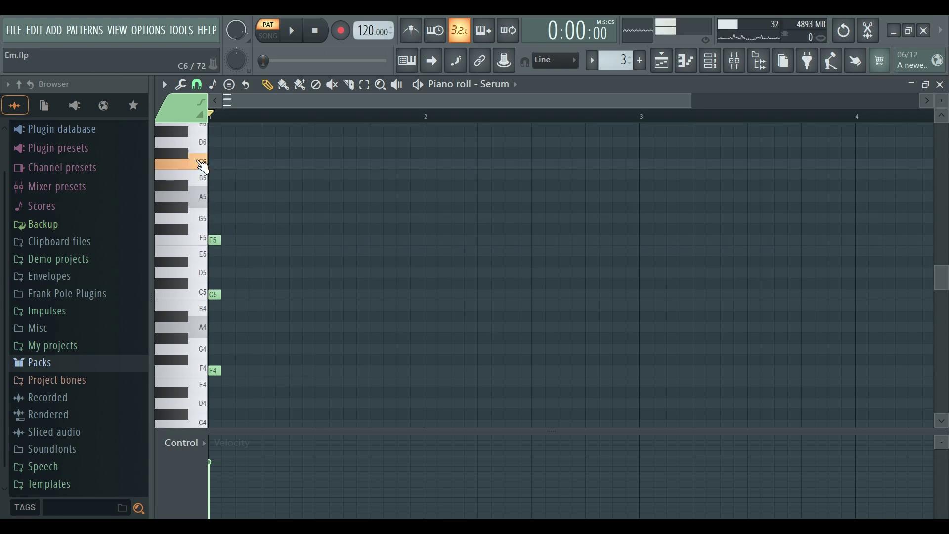
click(212, 163)
key(space)
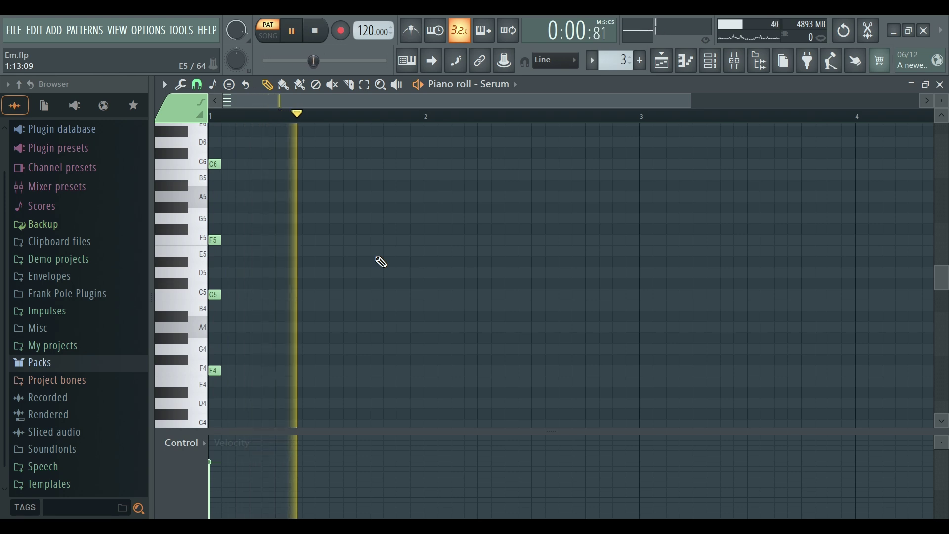
key(space)
Add a G#5 note to the chord at the start of bar 1 and listen to it.
click(208, 208)
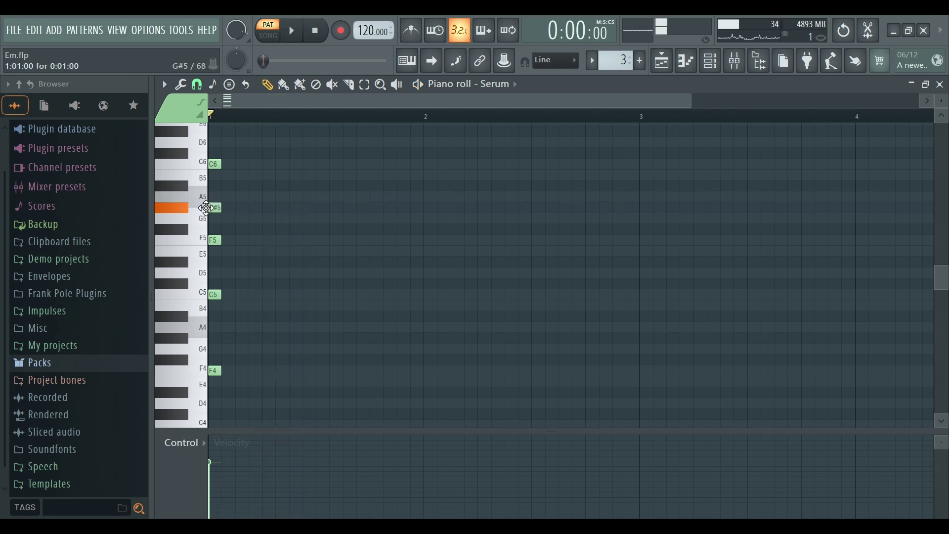
key(space)
key(space)
Add an F6 note on top of the chord at the start of bar 1 and play it back.
scroll(237, 309, up, 2)
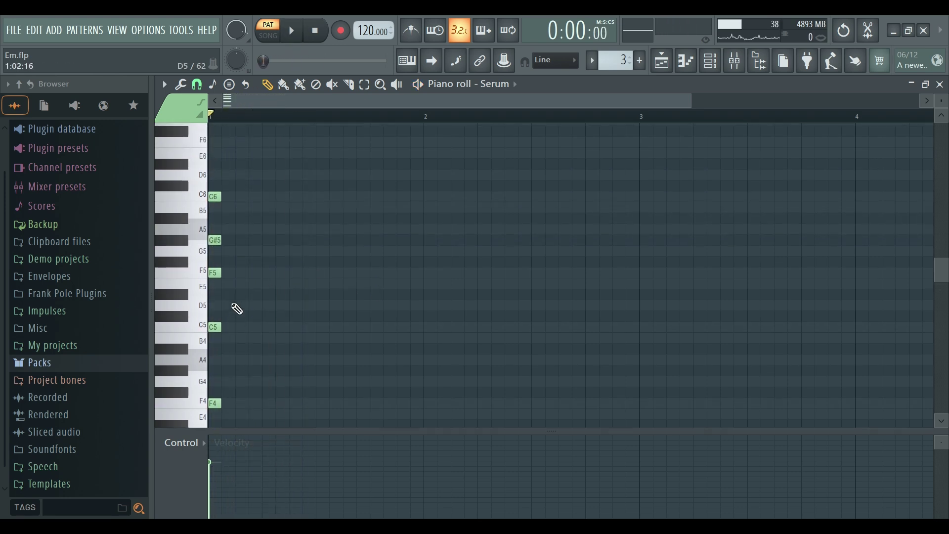
scroll(211, 242, up, 4)
click(199, 215)
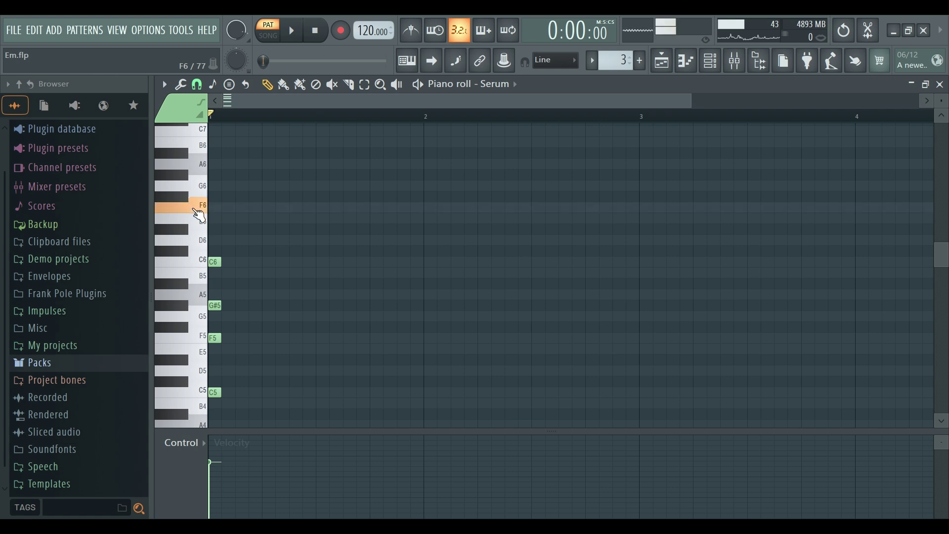
click(232, 208)
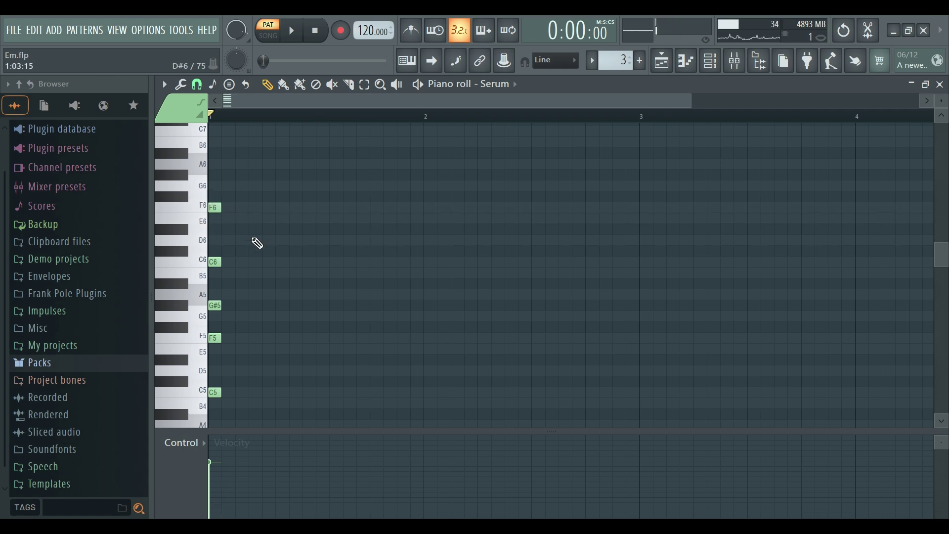
scroll(257, 267, down, 1)
scroll(257, 268, up, 2)
scroll(257, 268, down, 1)
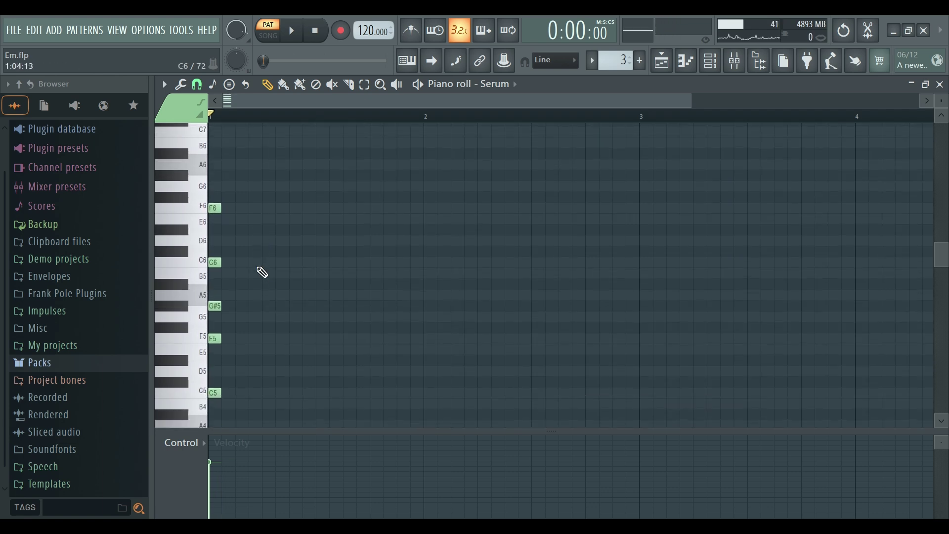
scroll(298, 243, down, 4)
key(space)
key(space)
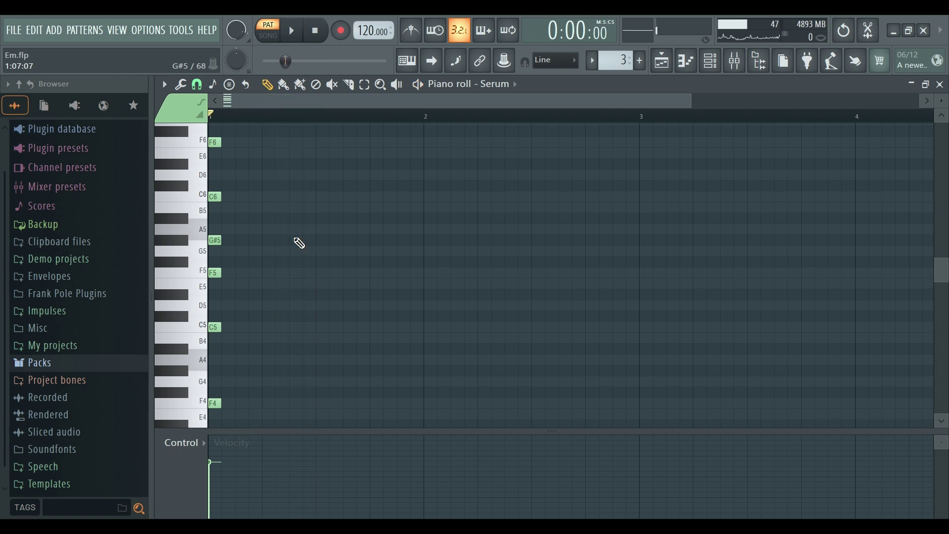
Duplicate the chord at even intervals so it sounds eight times across bar 1, then play the pattern.
key(ctrl+a)
drag(213, 272, 401, 273)
key(ctrl+a)
key(ctrl+a)
key(ctrl+d)
key(space)
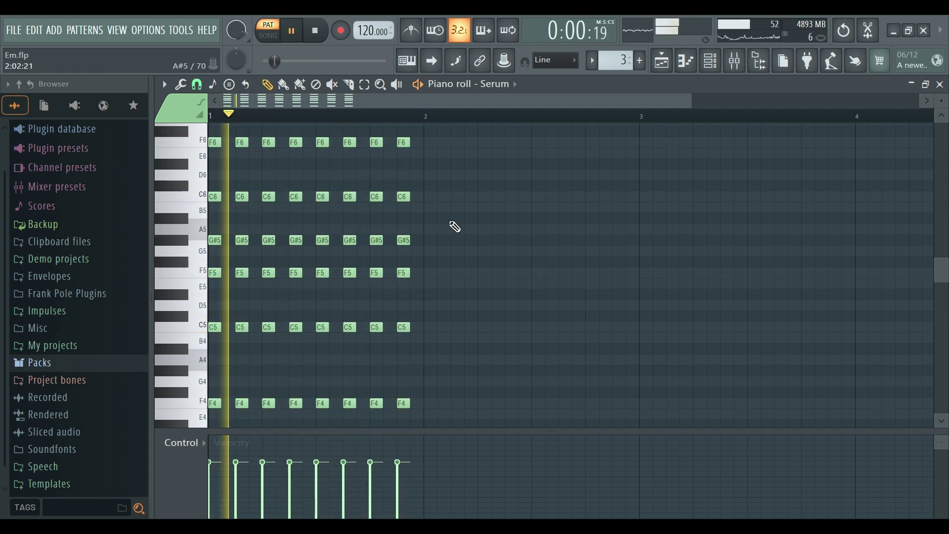
key(space)
Place short A#4, F5 and G#5 notes at the start of bar 2.
scroll(462, 325, up, 2)
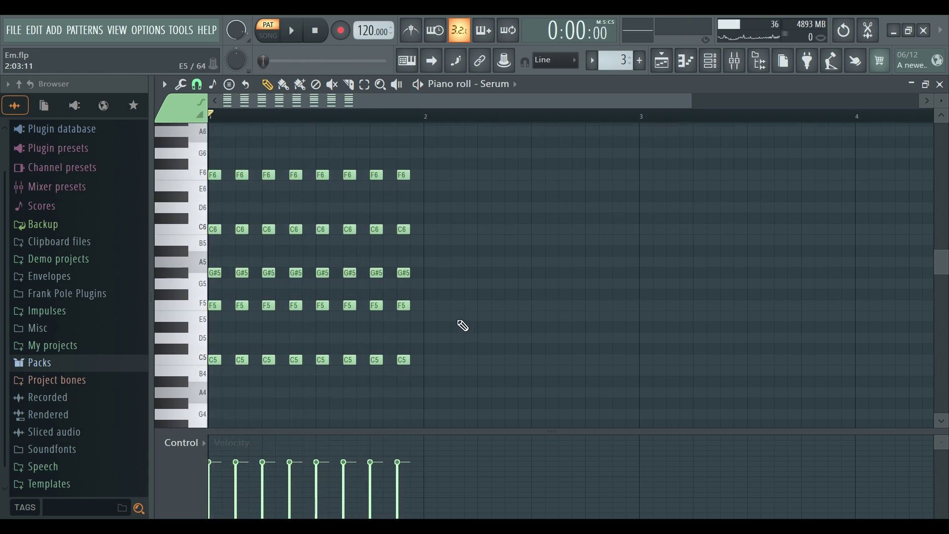
scroll(463, 325, down, 2)
click(429, 349)
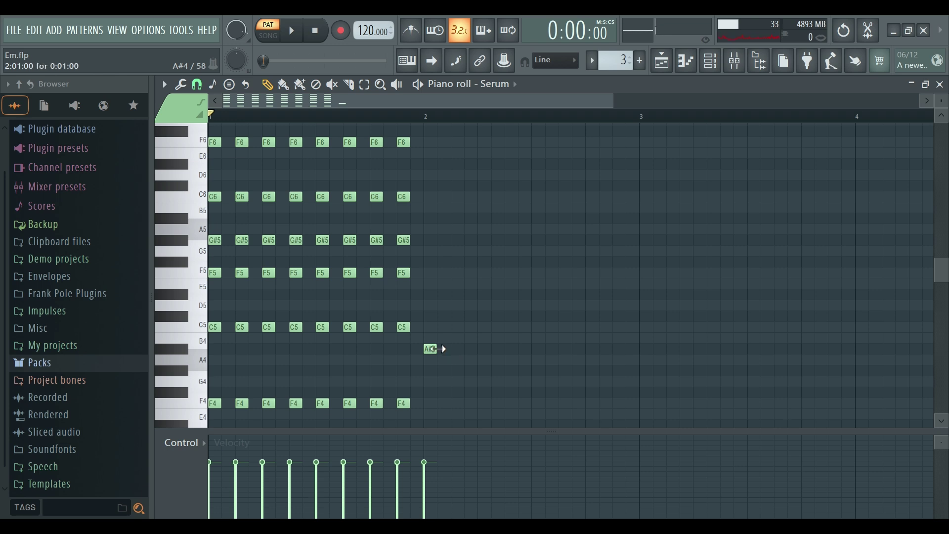
click(430, 272)
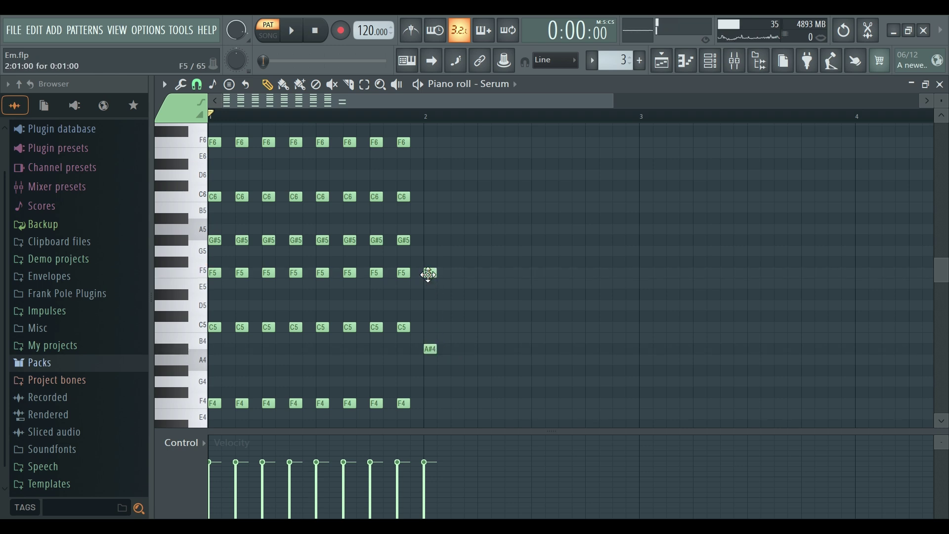
click(425, 240)
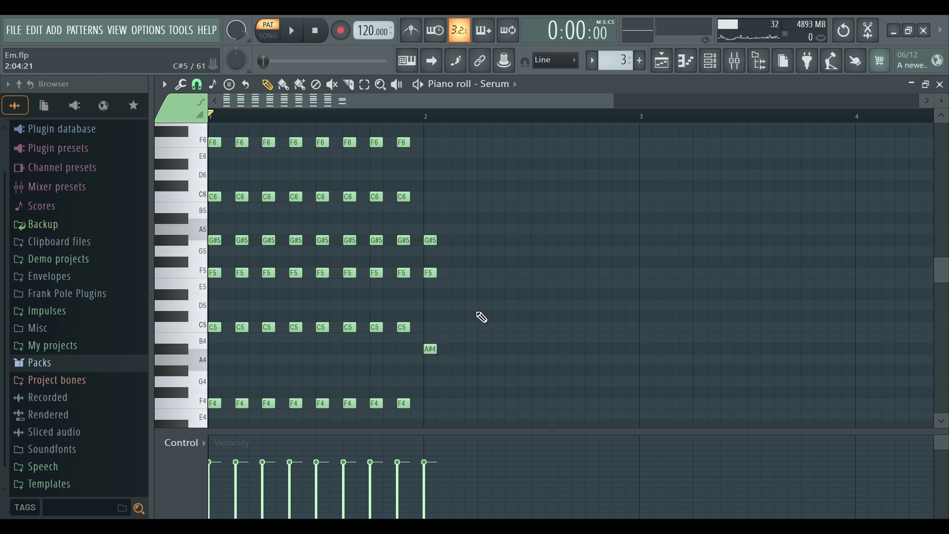
Add A#5, C#6 and F6 notes to the chord at the start of bar 2 and play the progression.
scroll(489, 362, up, 2)
click(427, 250)
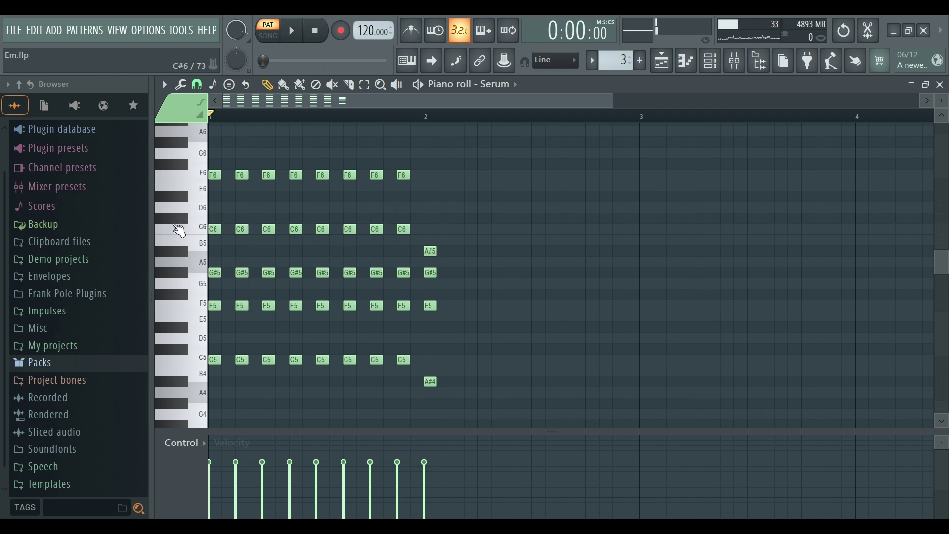
click(434, 219)
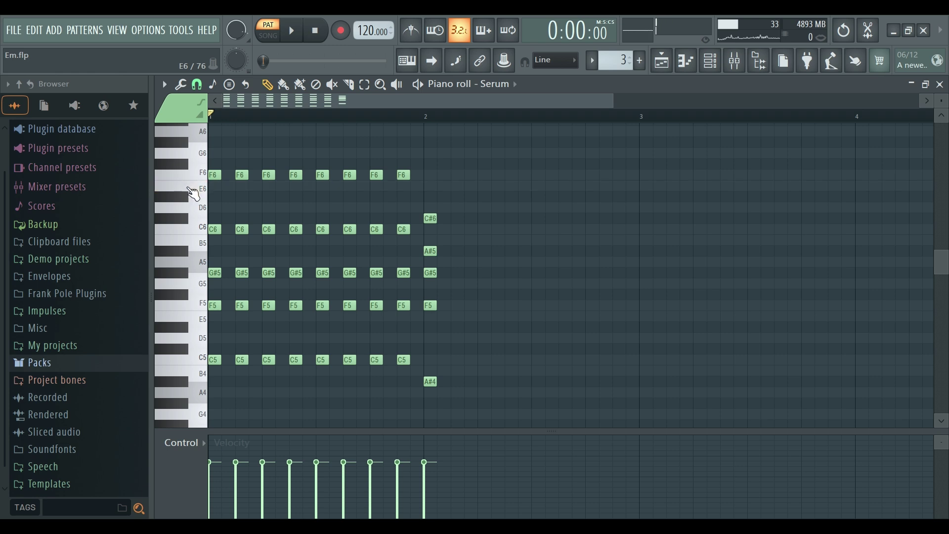
drag(433, 190, 434, 174)
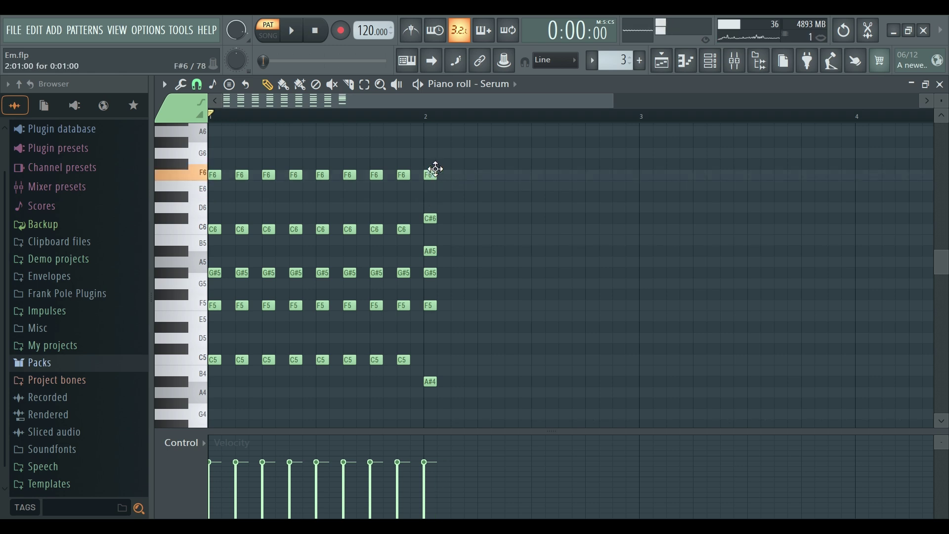
key(space)
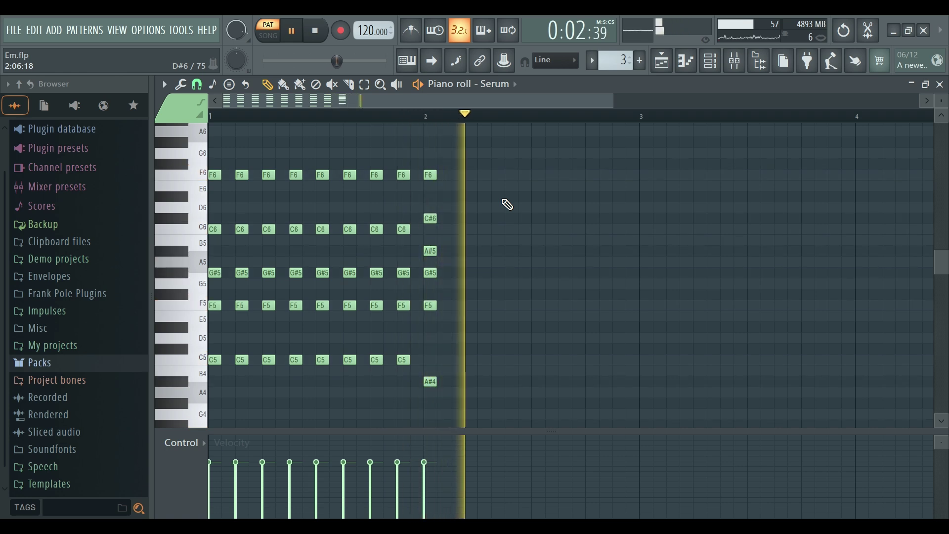
key(space)
Duplicate the bar 2 chord until it repeats eight times across the bar, deselect it and start playback.
drag(474, 165, 425, 381)
key(ctrl+b)
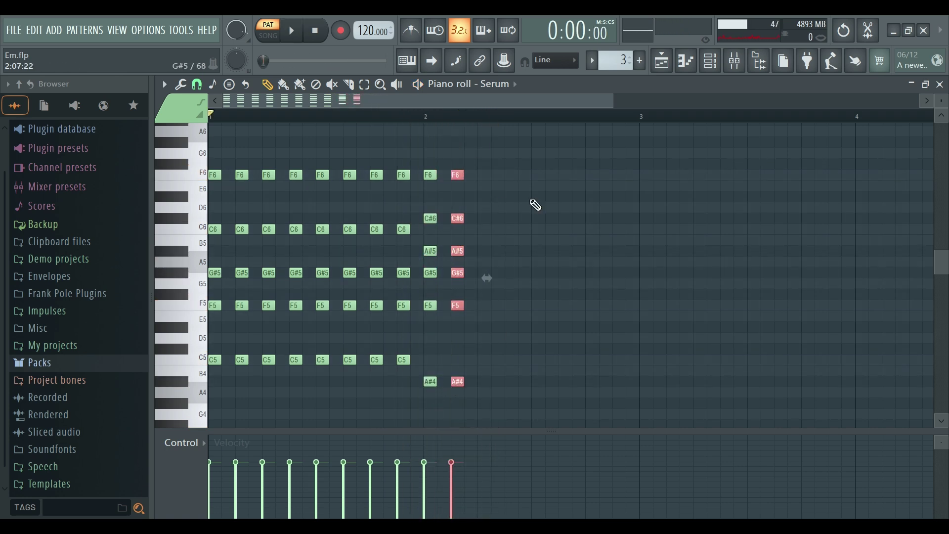
key(ctrl+b)
drag(610, 137, 424, 385)
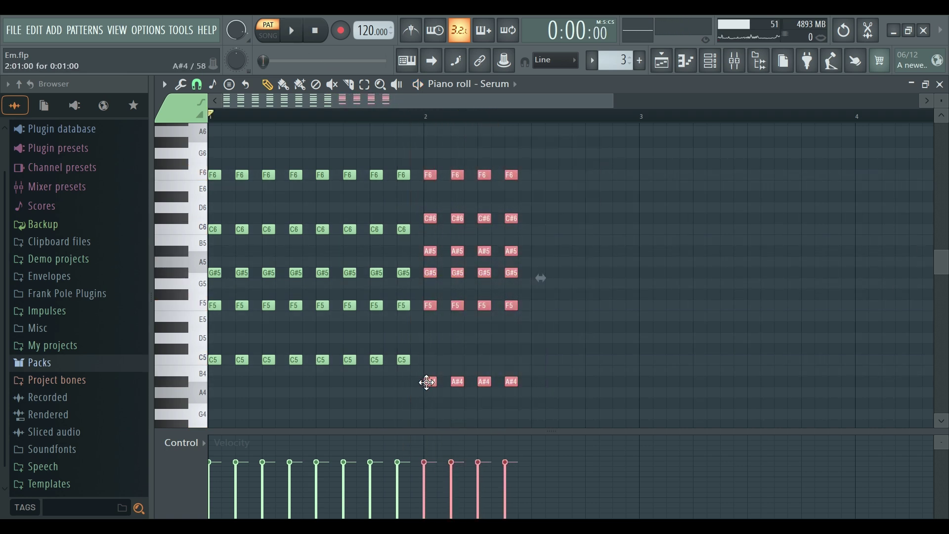
key(ctrl+b)
key(ctrl+d)
key(space)
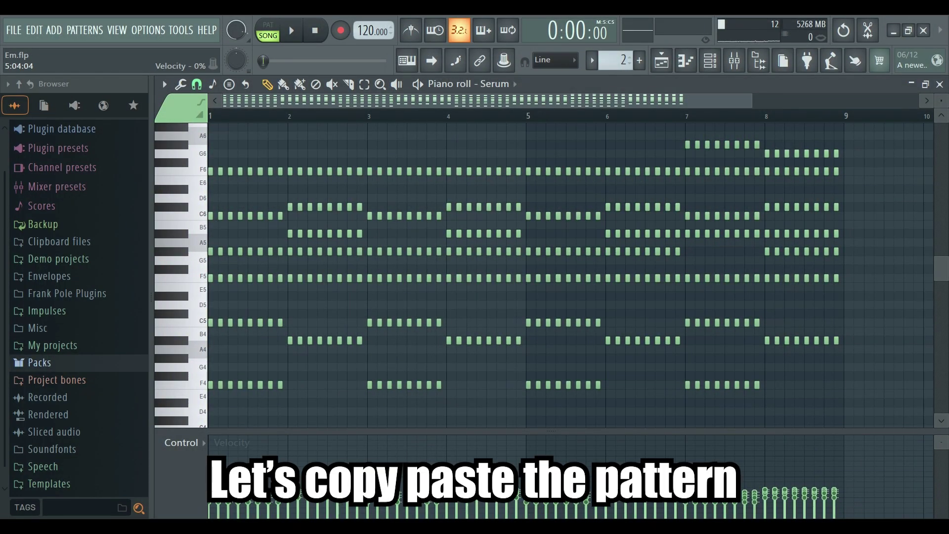
Copy the Serum chord pattern into the Scaler 2 channel and stretch its repeated notes into sustained notes one bar long.
key(ctrl+a)
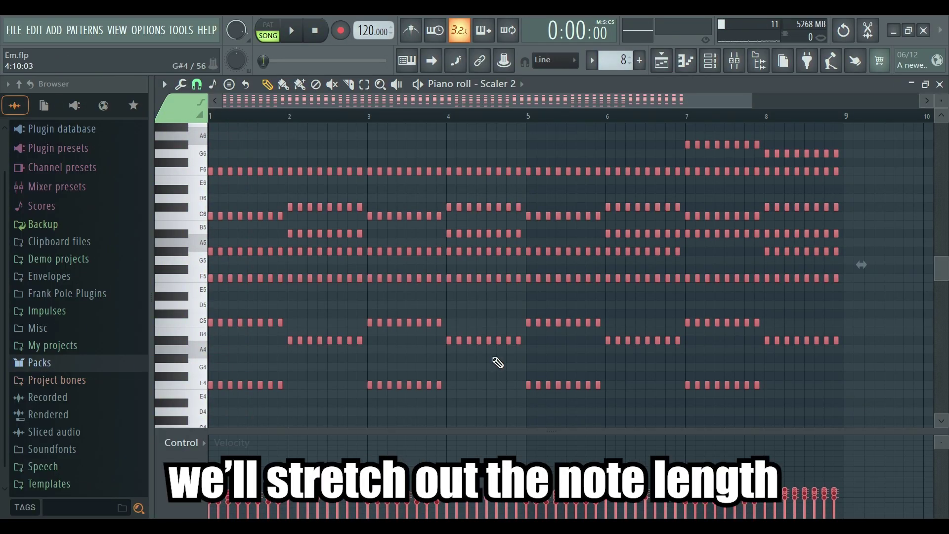
drag(218, 92, 281, 422)
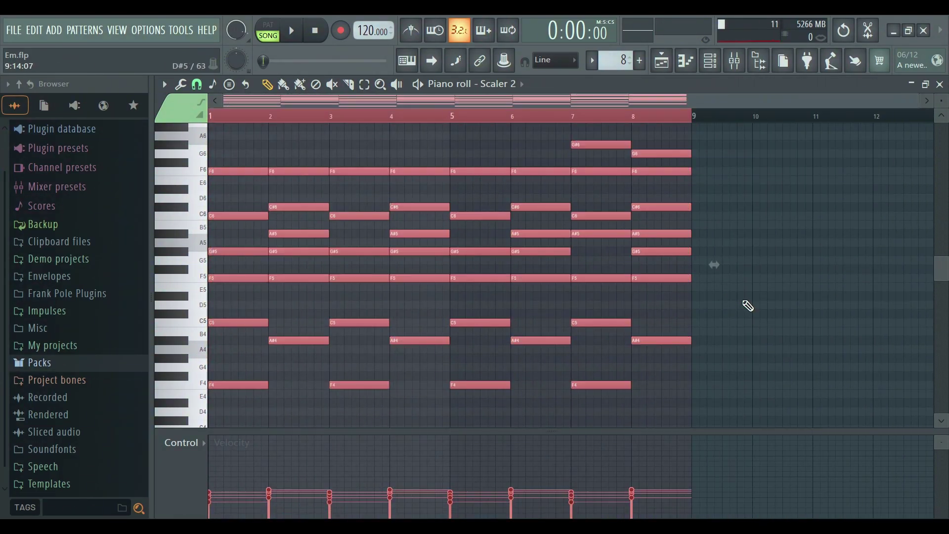
key(ctrl+d)
scroll(497, 102, up, 1)
drag(498, 102, 439, 102)
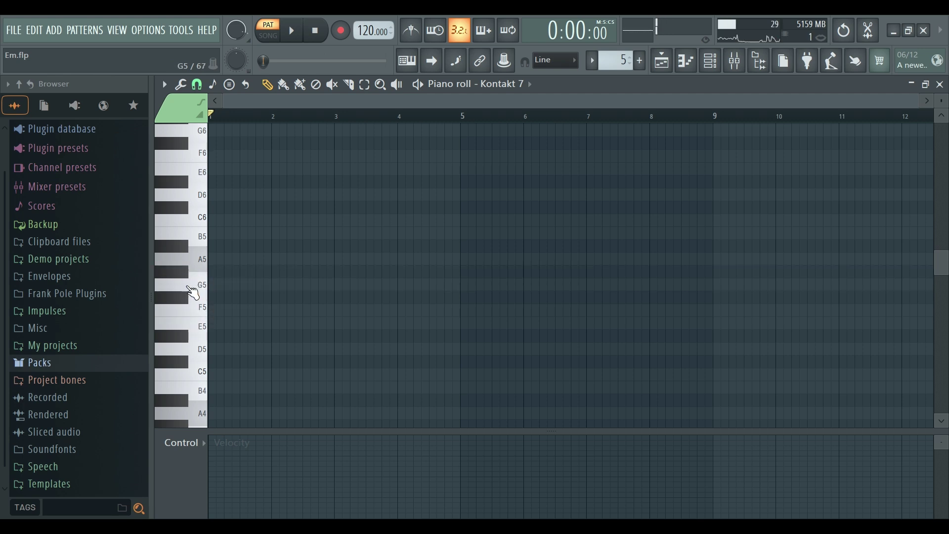
Place an F5 note at the start of bar 1 in the Kontakt 7 channel, audition it and extend it to four bars.
click(211, 311)
drag(221, 312, 339, 313)
scroll(324, 113, up, 2)
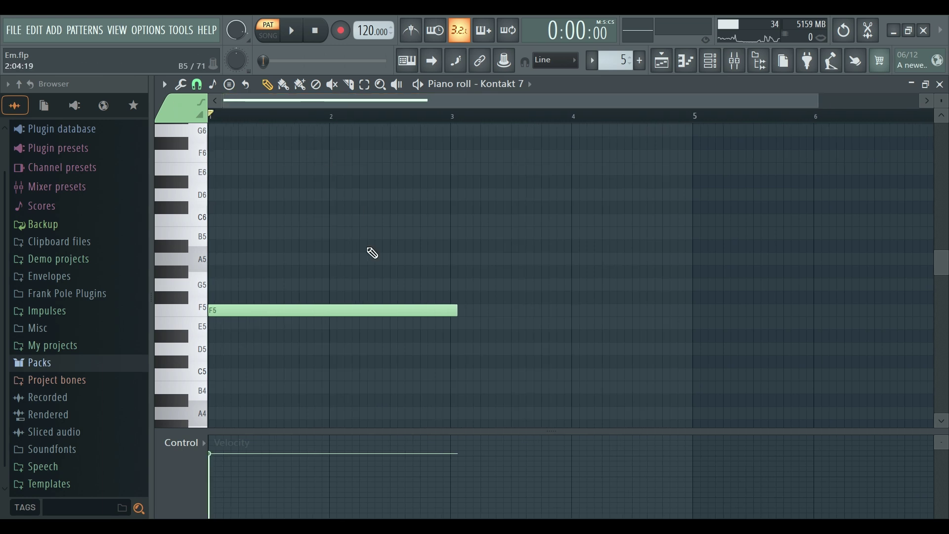
drag(457, 311, 452, 311)
key(space)
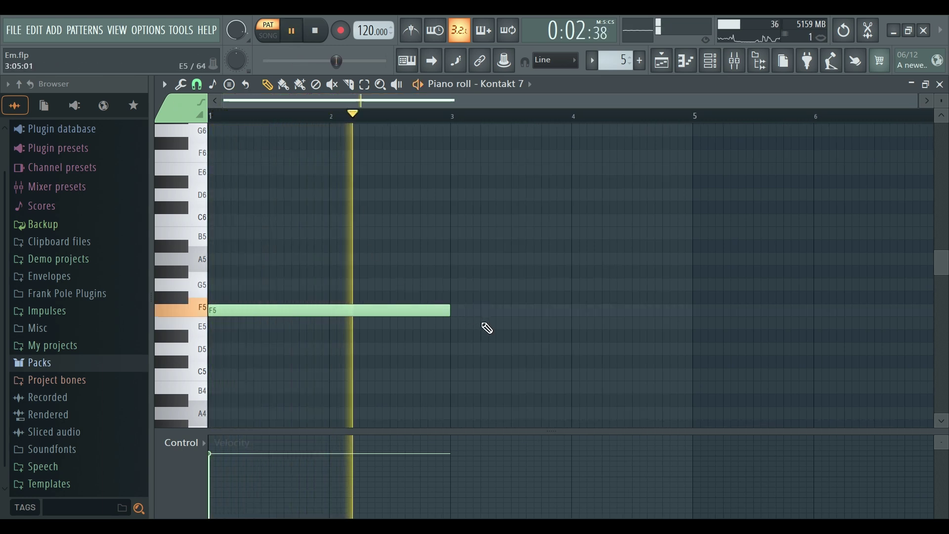
key(space)
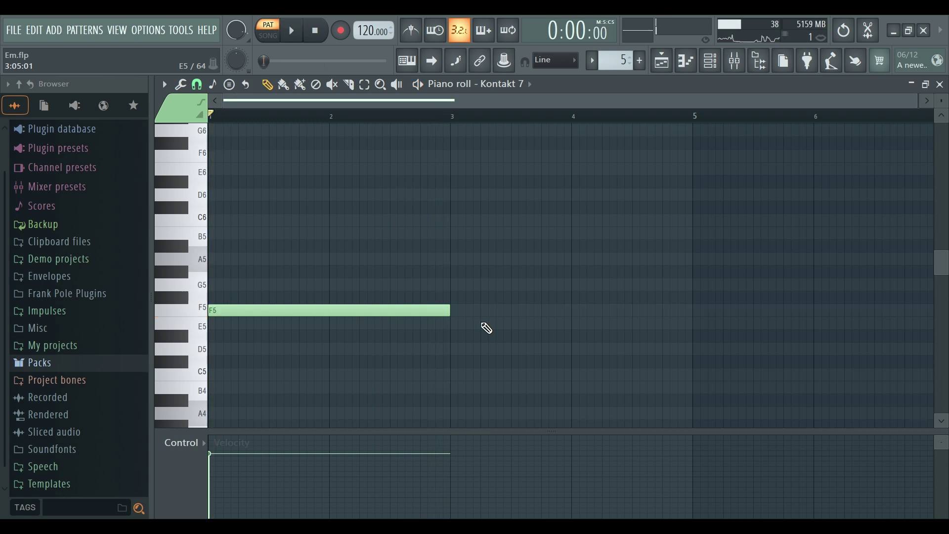
drag(443, 312, 684, 316)
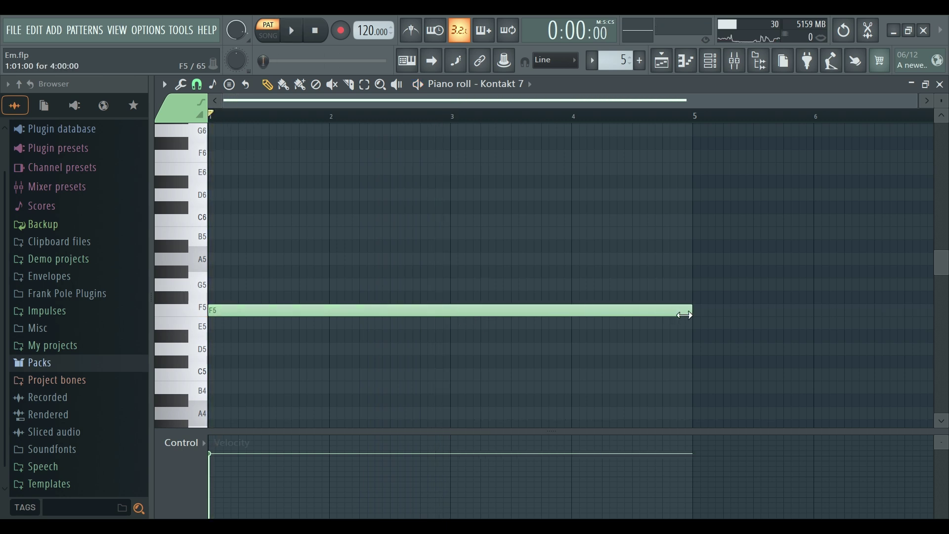
Place a C6 note at bar 4, slice it at bar 5 and delete the remainder so it lasts one bar.
drag(587, 275, 593, 213)
key(c)
drag(696, 214, 698, 226)
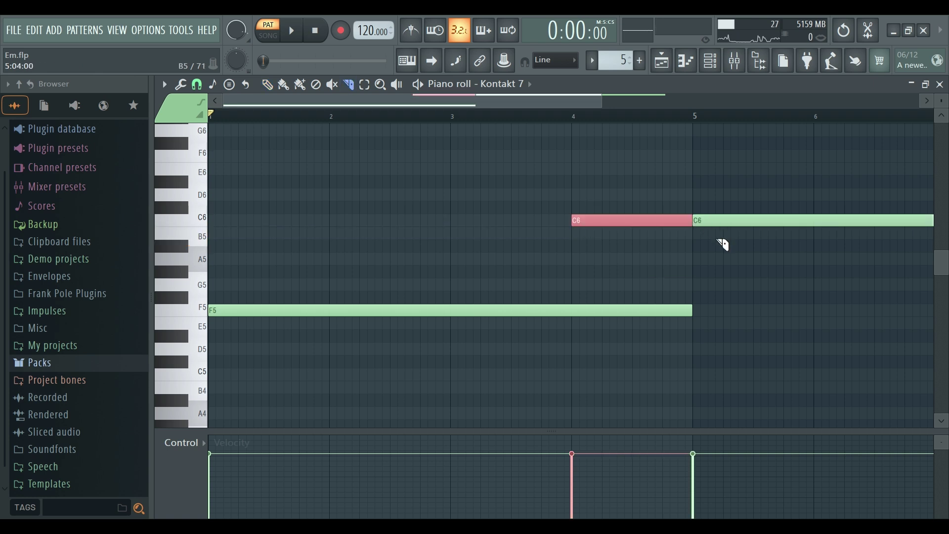
key(p)
click(733, 224)
right_click(734, 218)
right_click(742, 217)
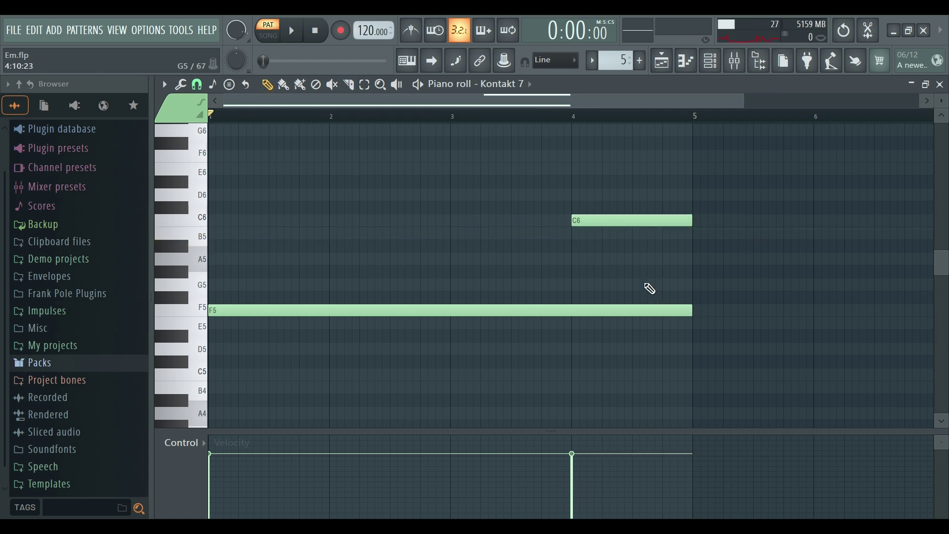
click(638, 274)
right_click(682, 274)
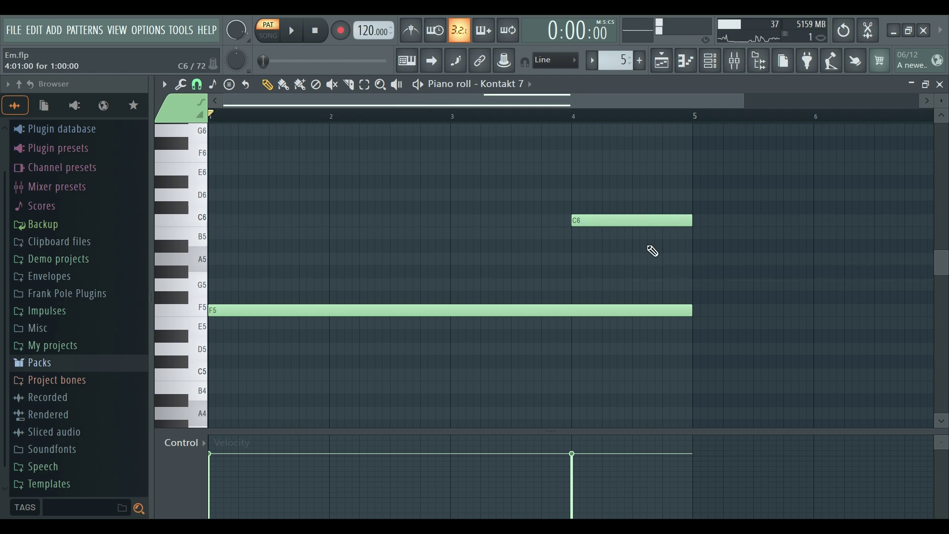
Add a half-bar G#5 note filling the second half of bar 4 in the Kontakt 7 channel and play the pattern.
click(656, 258)
right_click(661, 270)
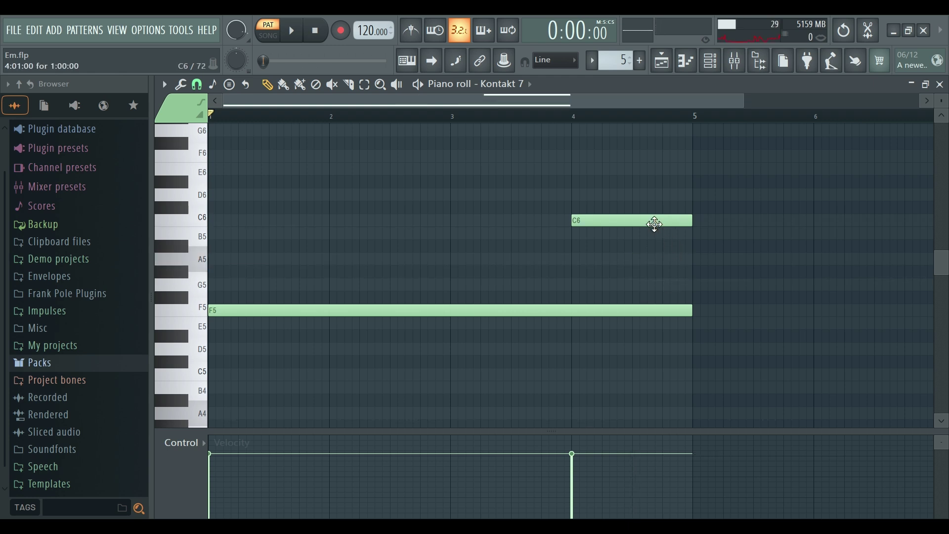
click(657, 259)
drag(658, 260, 654, 246)
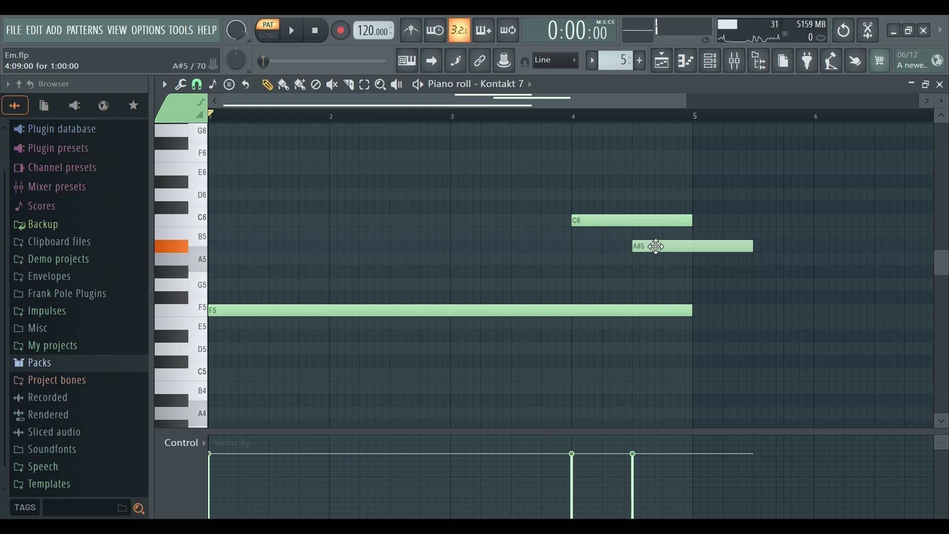
drag(751, 249, 650, 261)
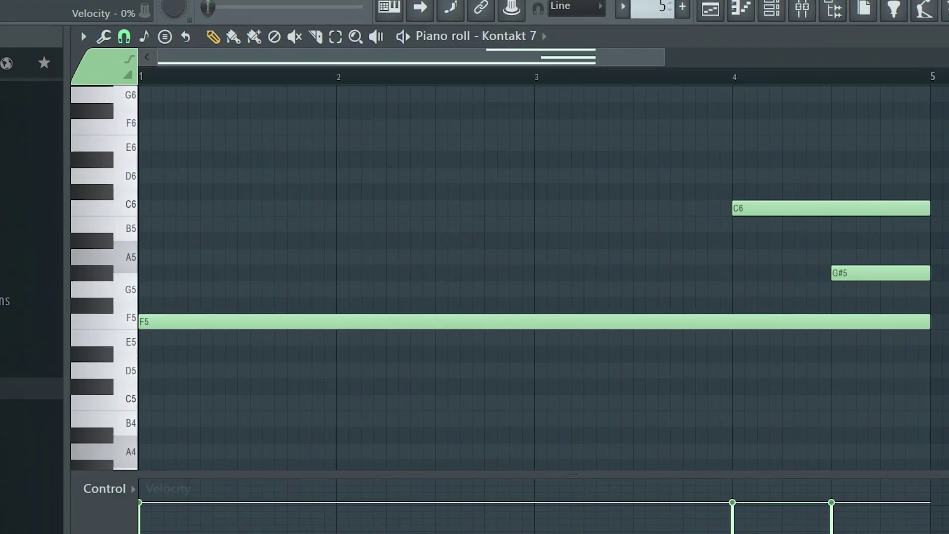
key(space)
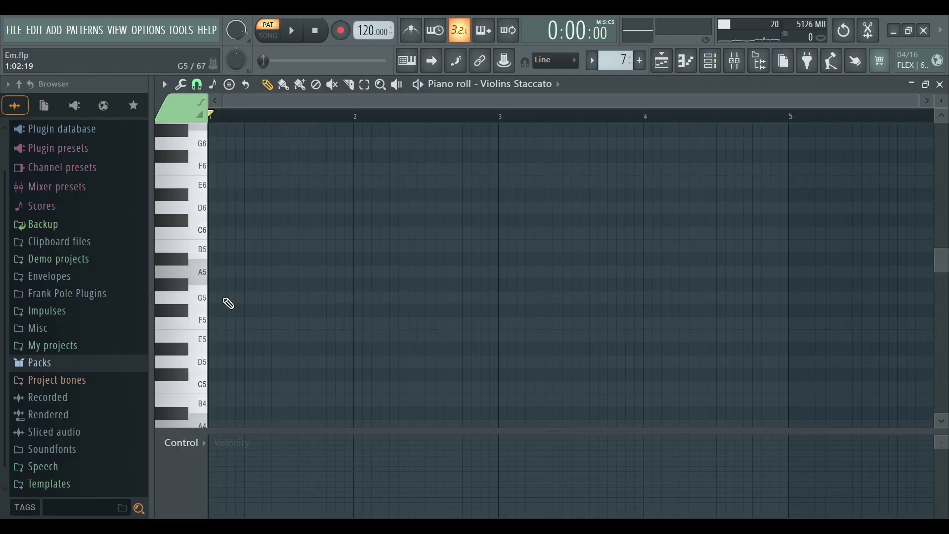
Audition several keys in the Violins Staccato channel and place a short F6 note at the start of bar 1.
click(202, 270)
click(198, 249)
click(185, 196)
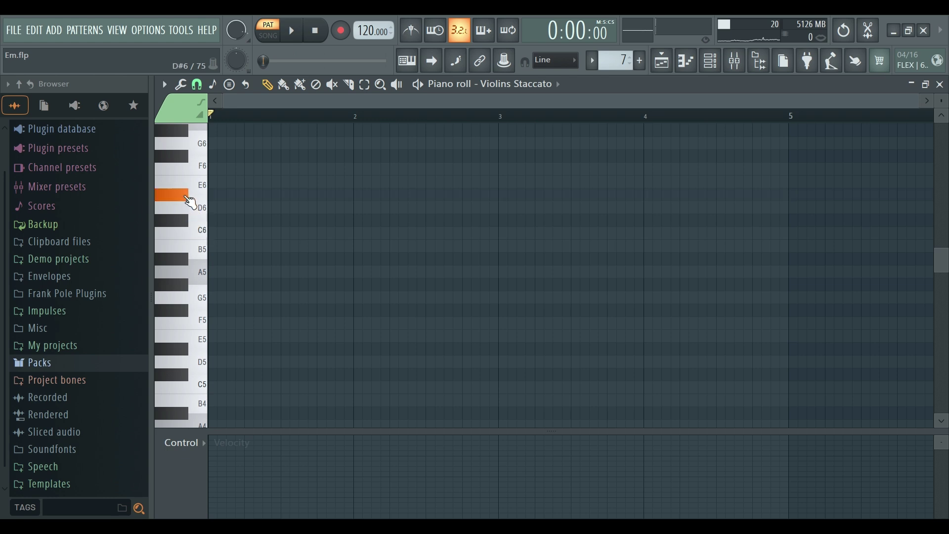
click(196, 166)
click(217, 169)
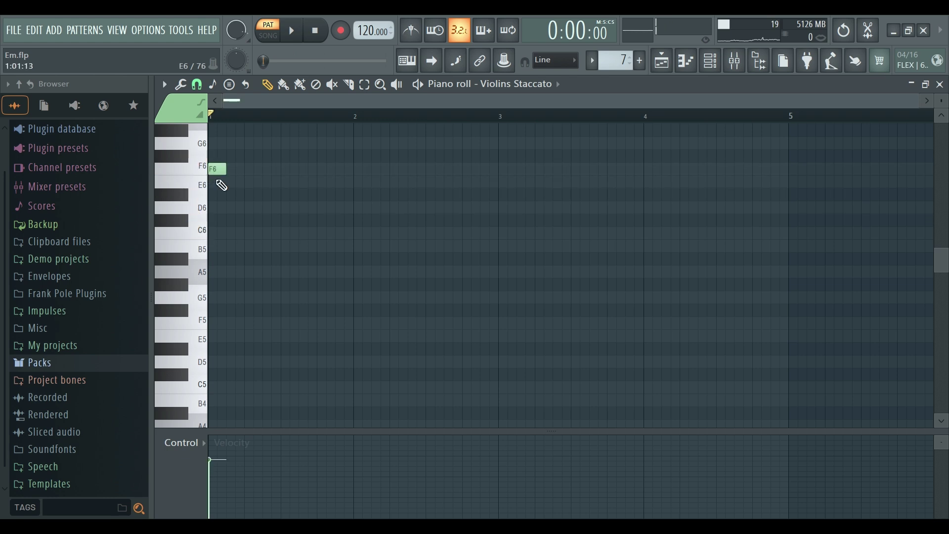
Audition the D6 and C6 keys and place a short C6 note directly after the F6.
click(201, 207)
click(195, 227)
click(239, 233)
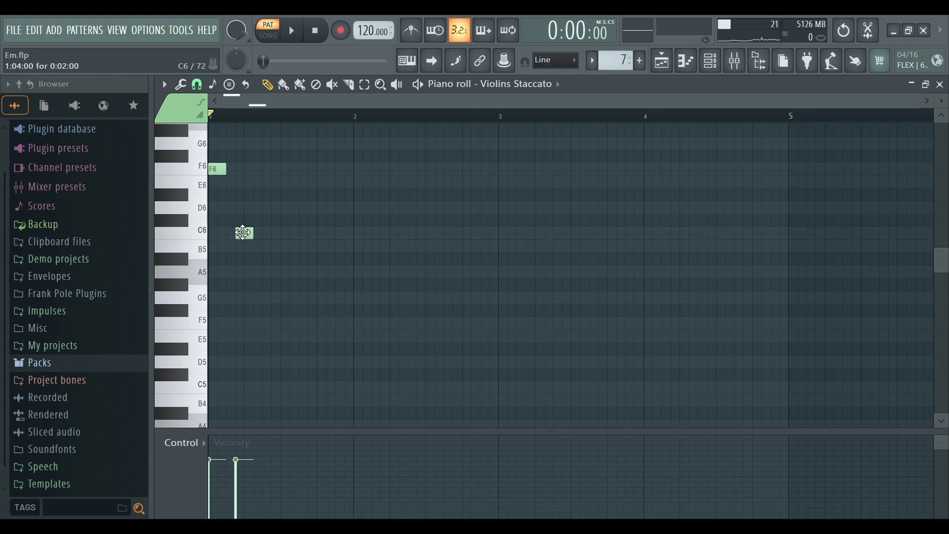
drag(243, 232, 233, 232)
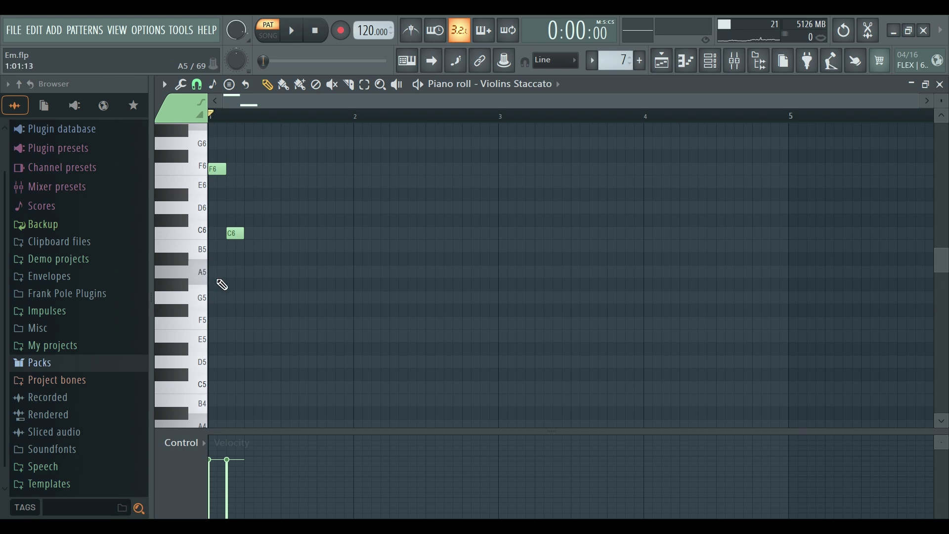
Continue the descending violin phrase with an A#5 and an F5 note right after the C6, and play it.
drag(240, 272, 255, 258)
click(254, 258)
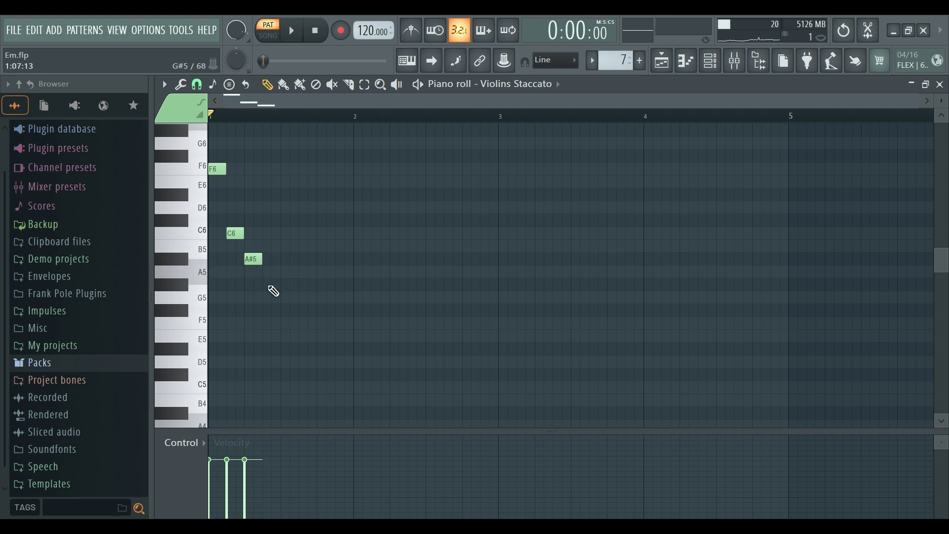
click(271, 286)
drag(272, 308, 275, 336)
key(space)
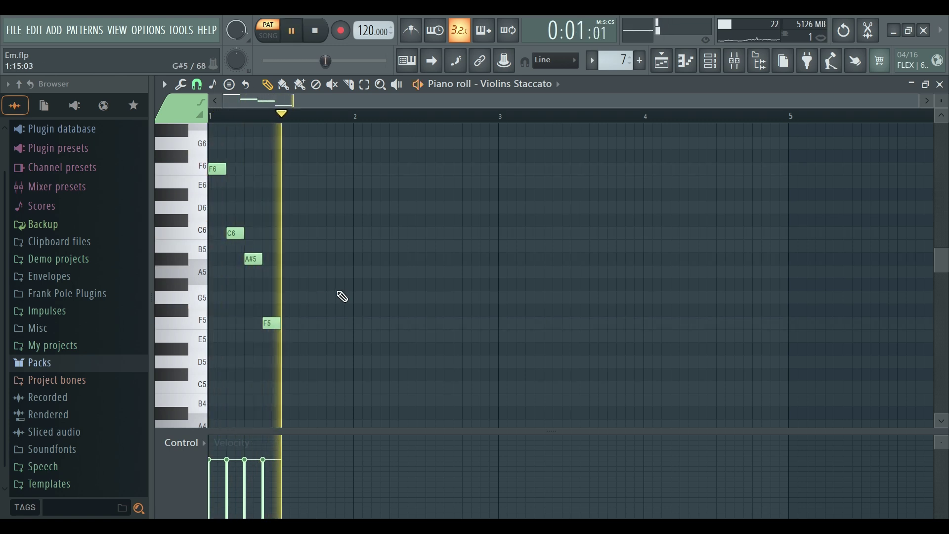
Stop playback, lower the third violin note to G#5 and listen to the phrase again.
key(space)
click(249, 267)
drag(249, 268, 249, 294)
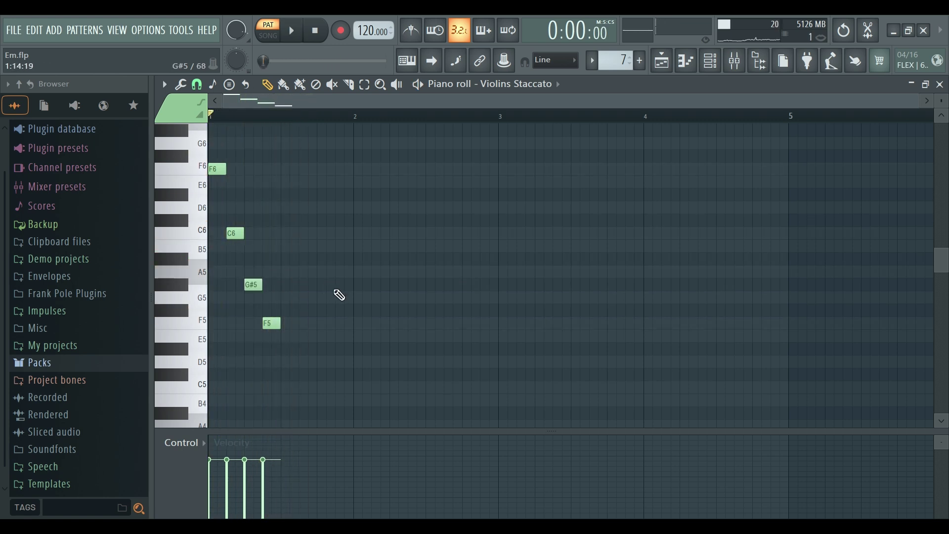
key(space)
key(space)
Copy the whole four-note violin phrase to the start of bar 2 and play the Violins Staccato pattern.
key(ctrl+a)
drag(217, 170, 344, 181)
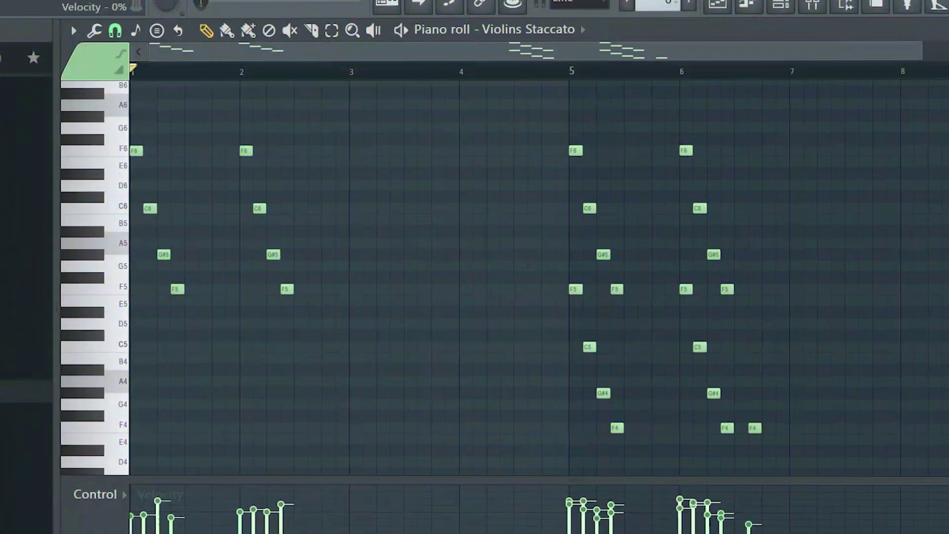
key(space)
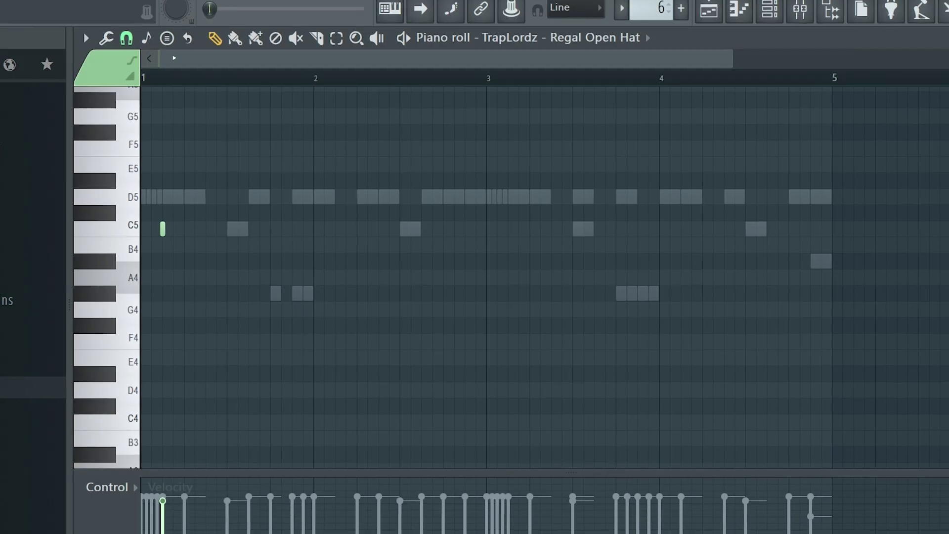
Listen to the Regal Open Hat pattern and the Splice Vocal Choir clip in the playlist.
key(space)
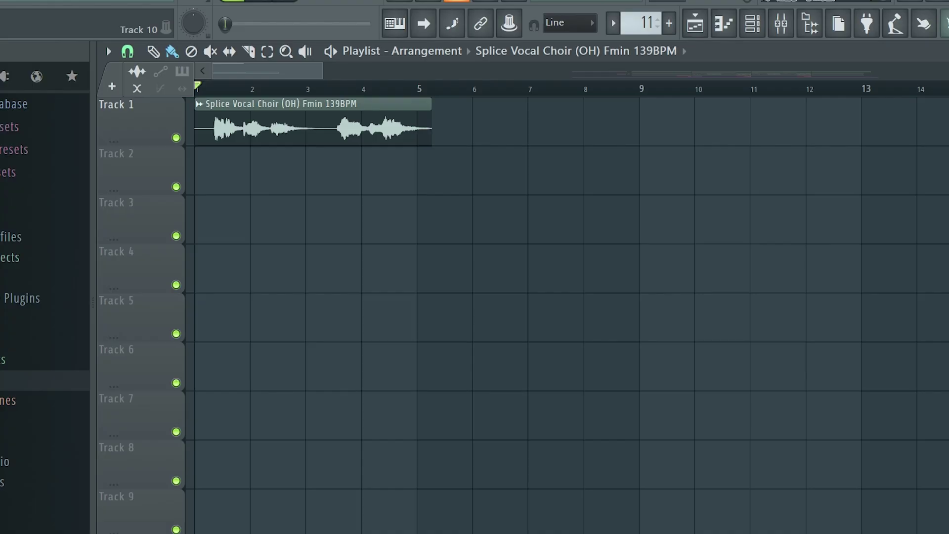
key(space)
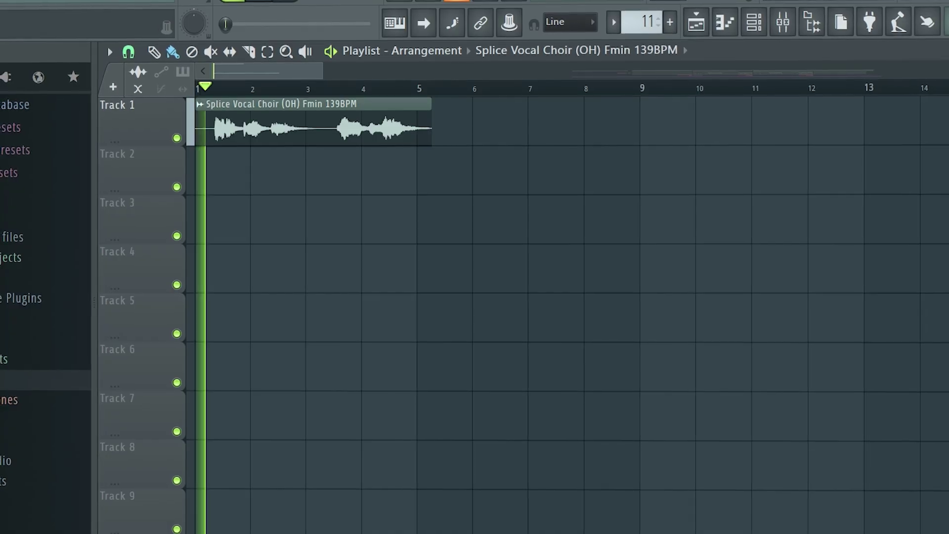